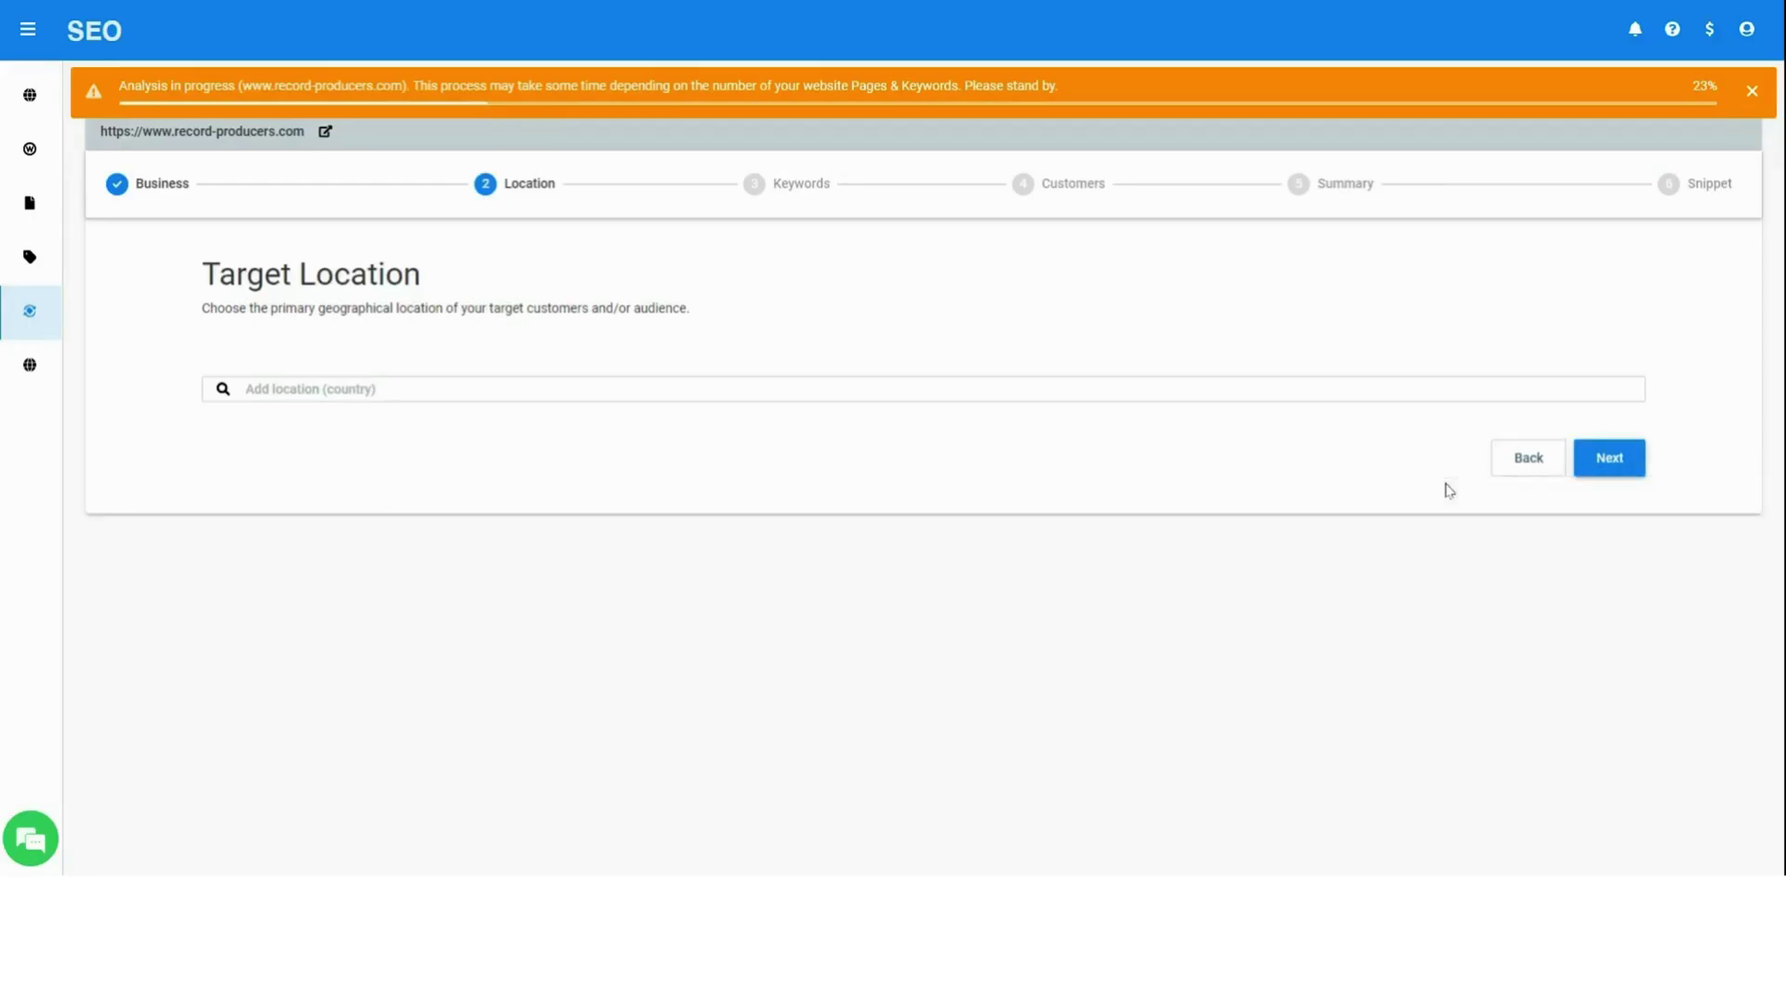
Step: Target record-producers.com at London and copy its optimization snippet script
click(462, 388)
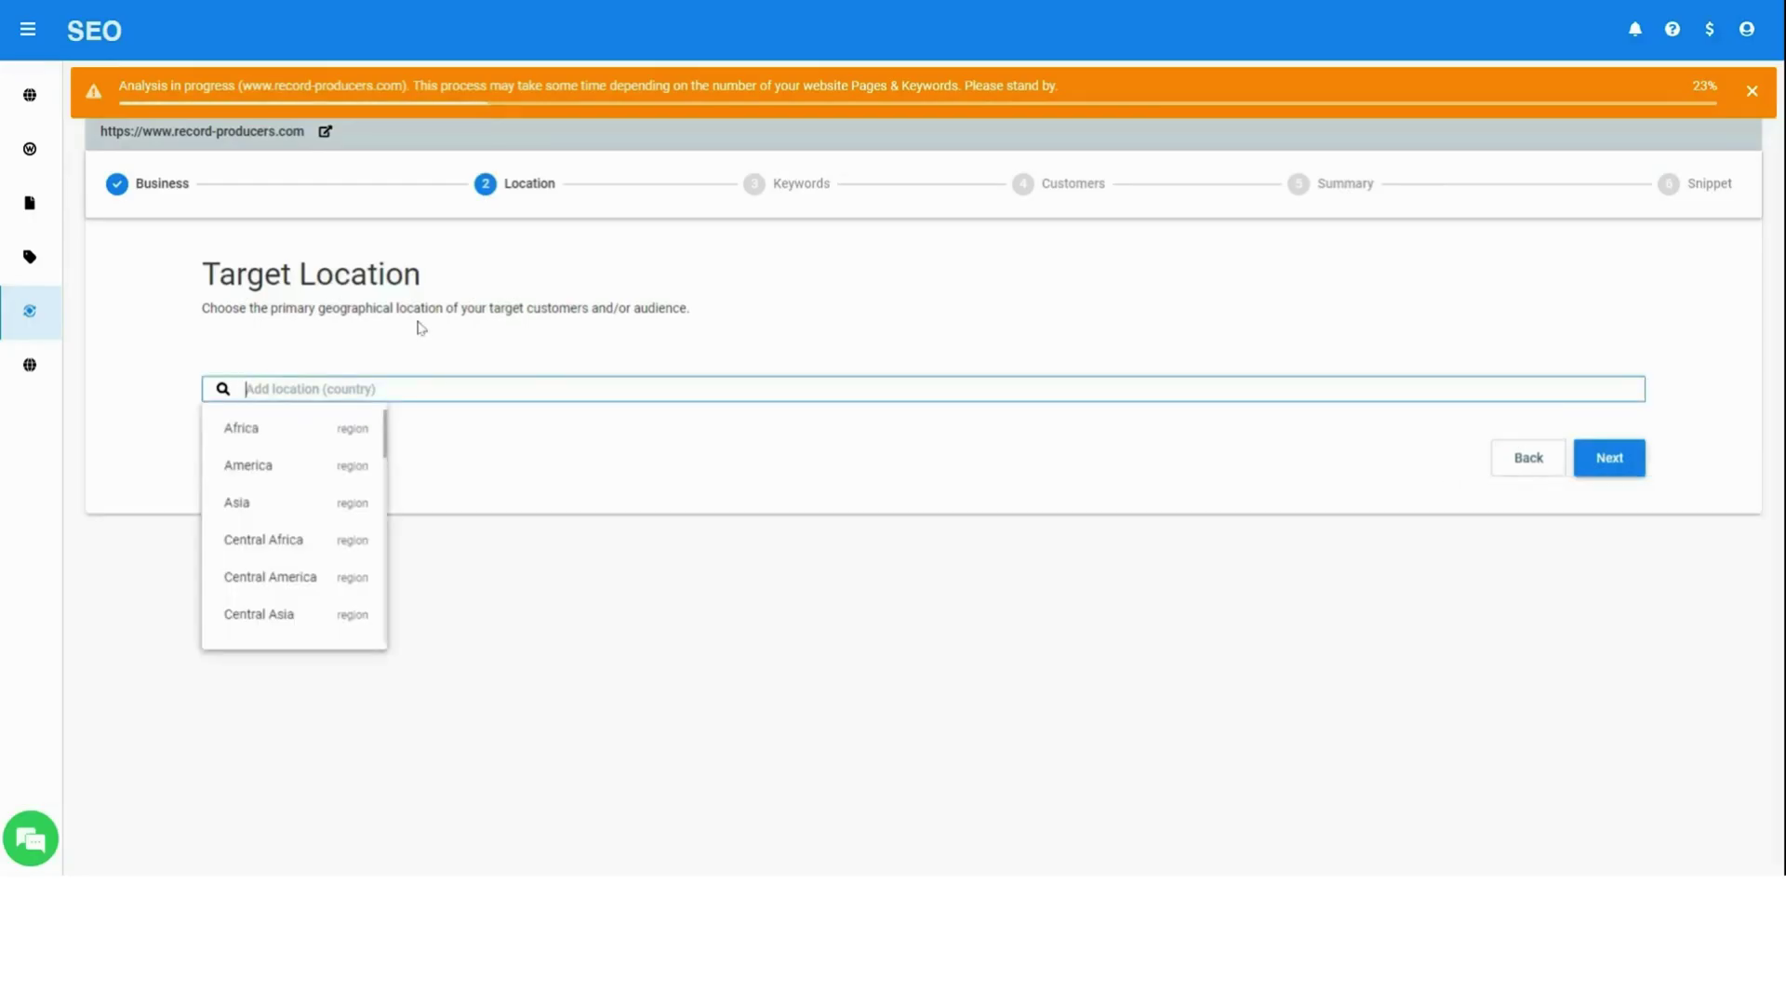
text(Lon)
click(400, 436)
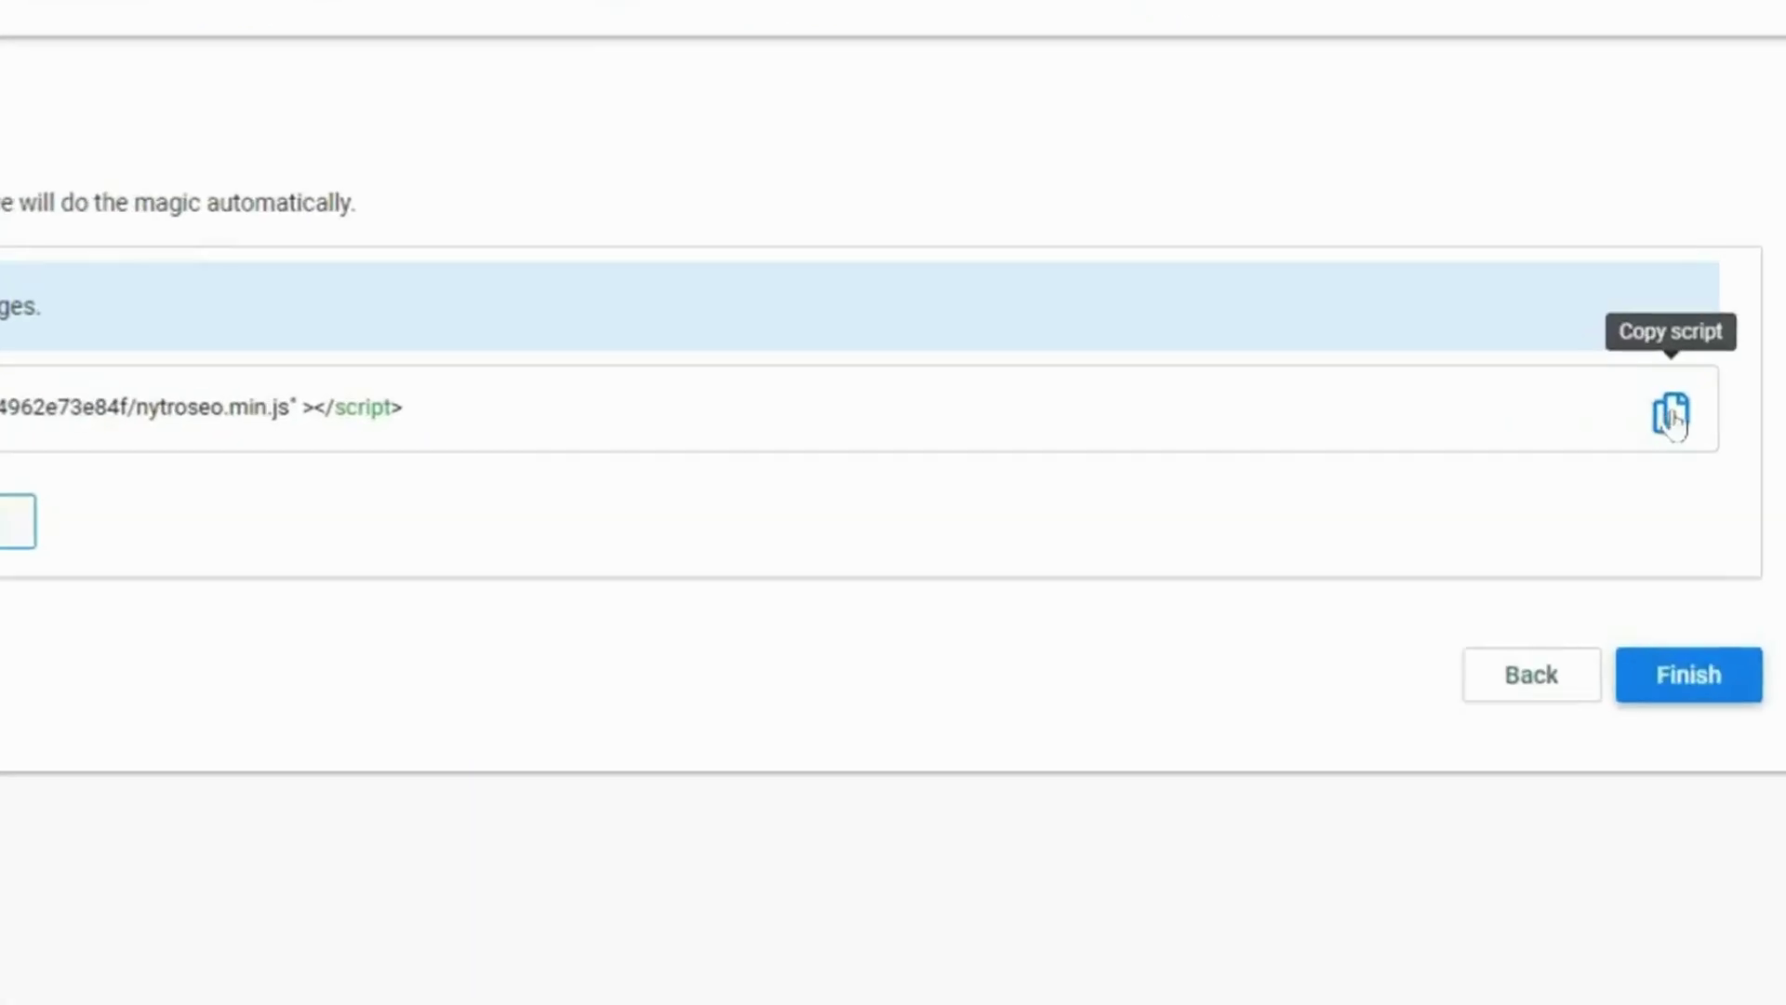
click(1673, 415)
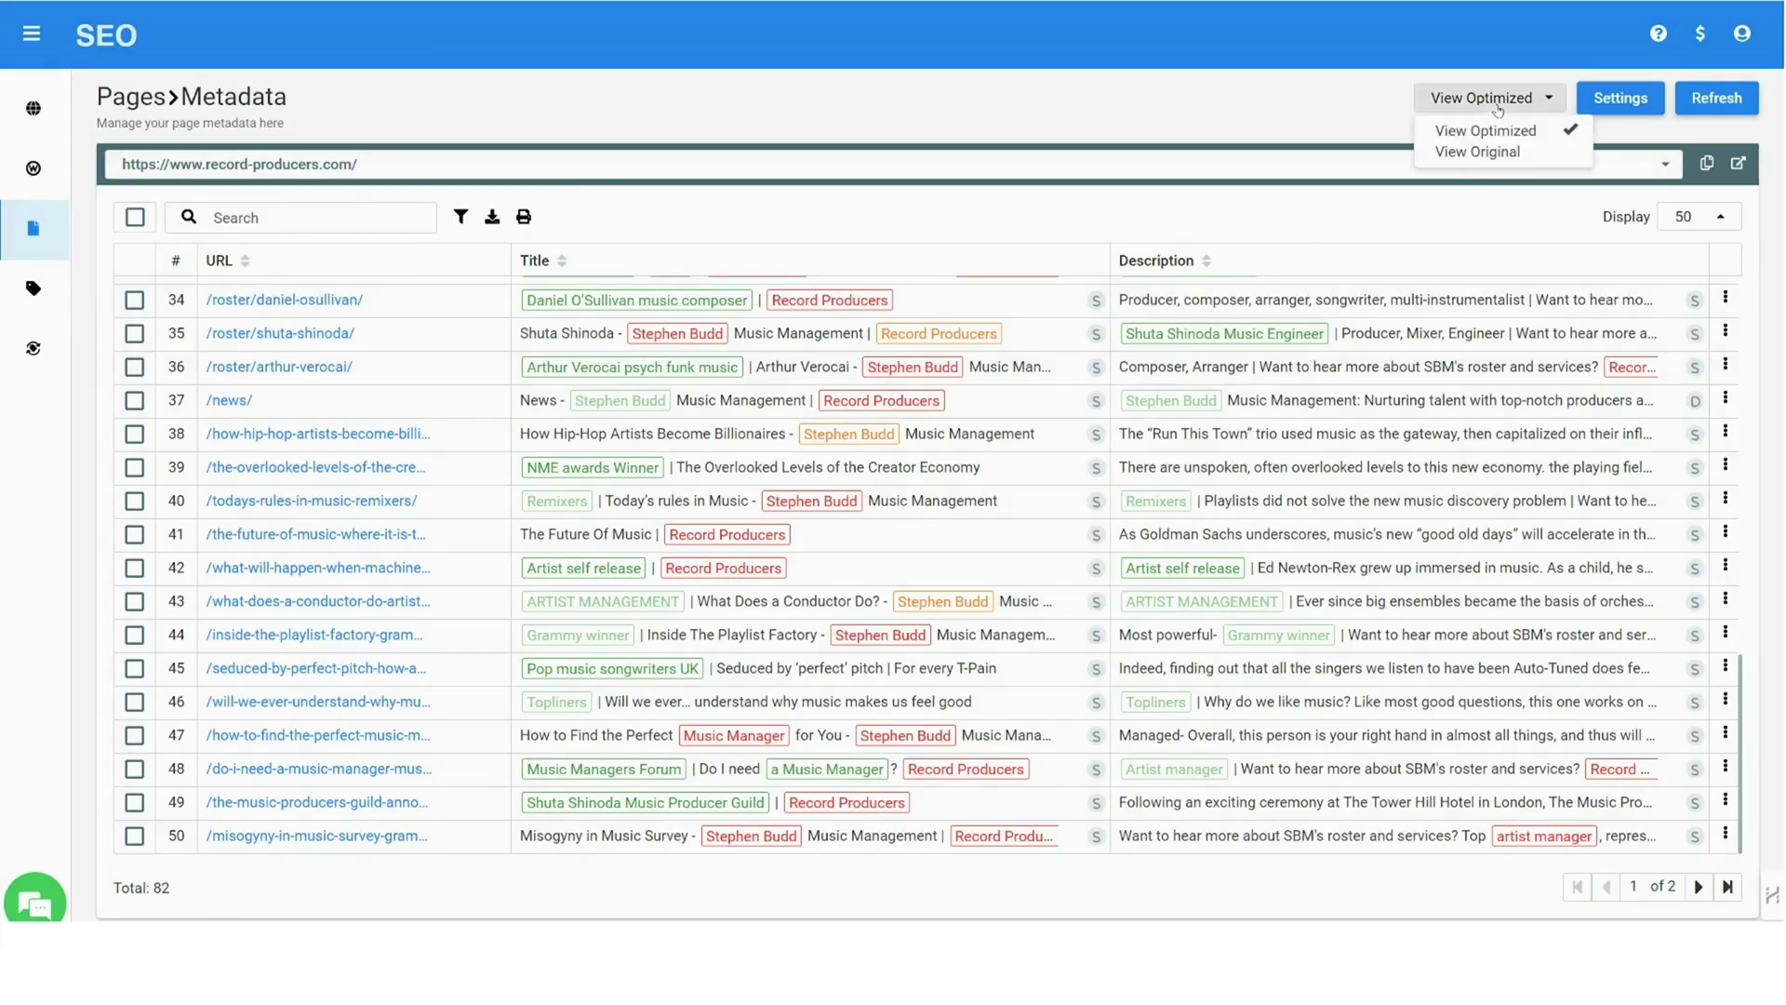
Step: Compare the record-producers pages' original metadata with the optimized titles and descriptions
click(1482, 152)
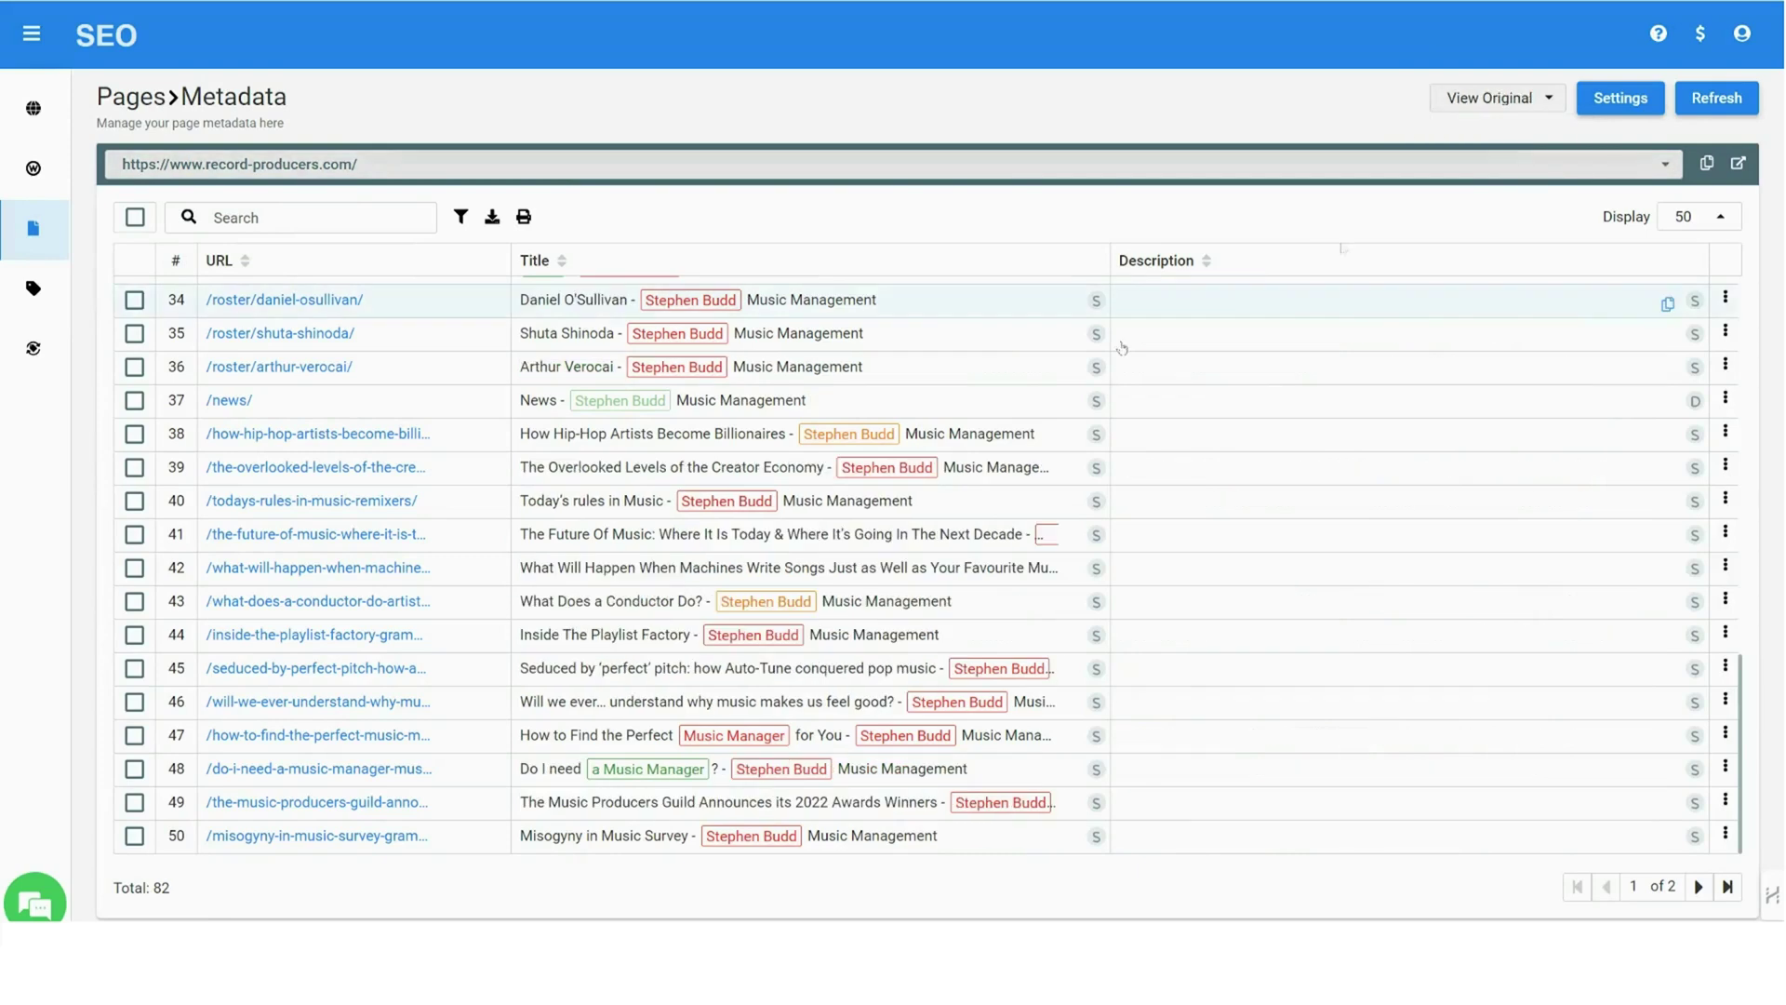
click(1497, 98)
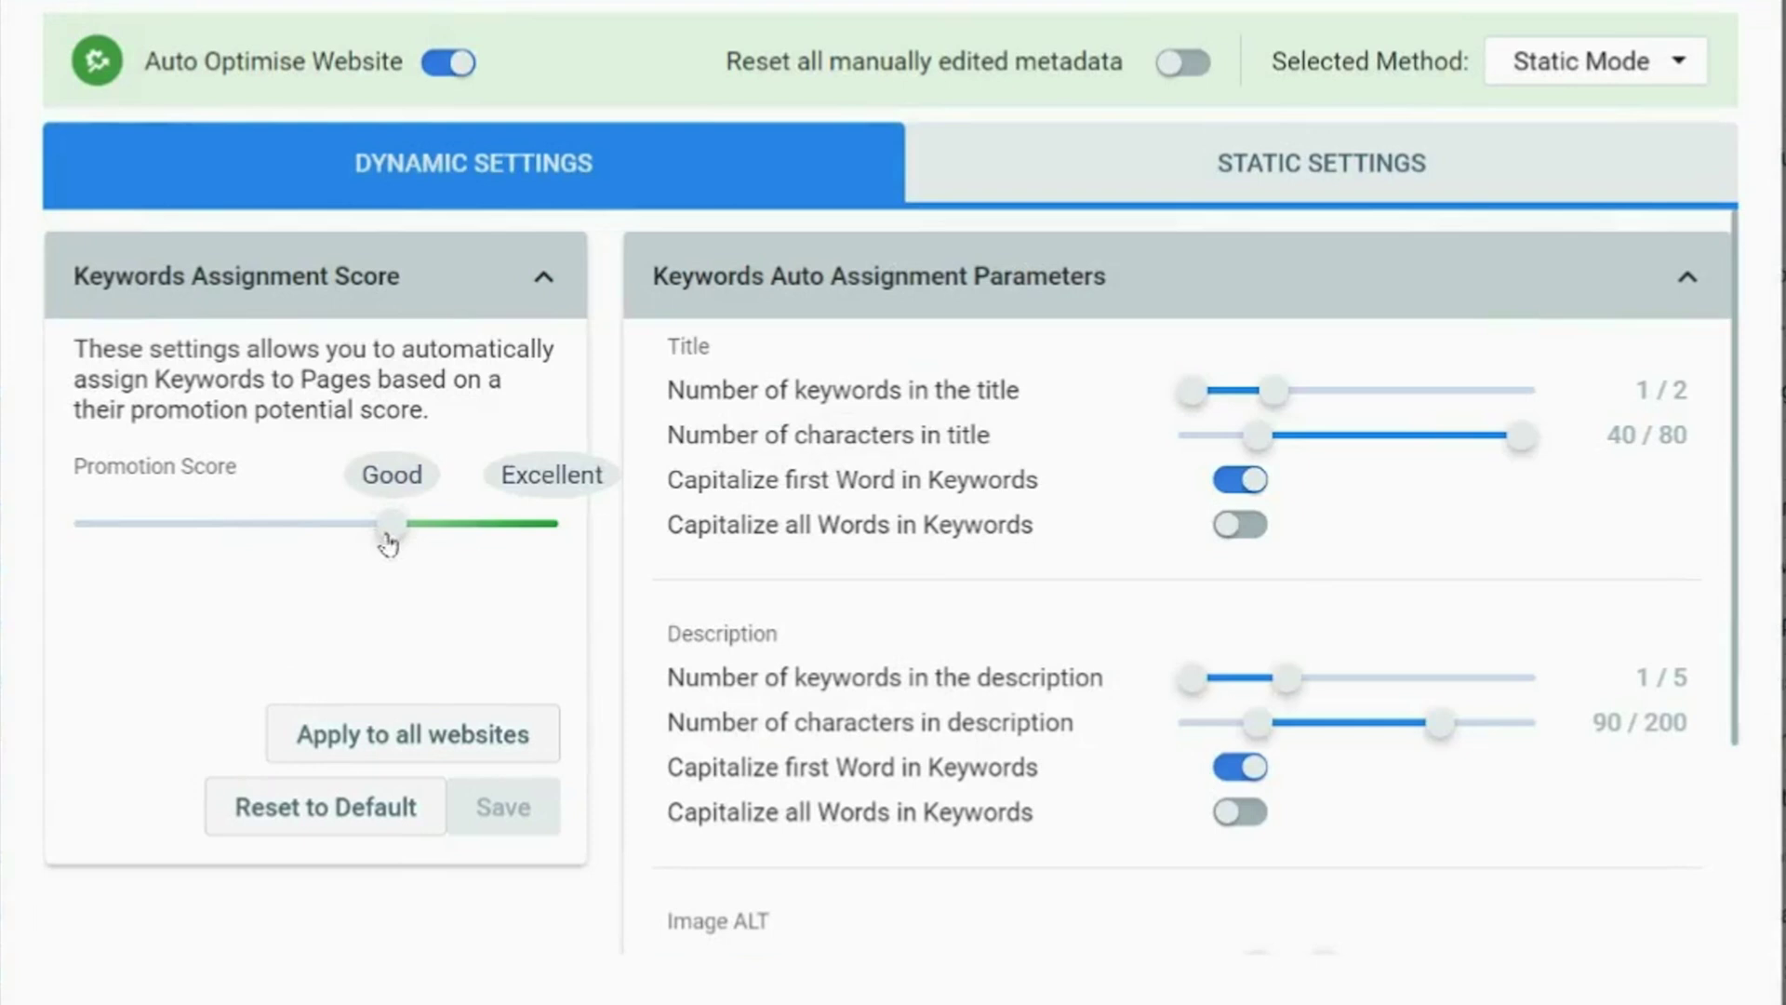
Step: Add a static title rule filtered to 'blog' URLs, with H4 placed after H1
click(1250, 178)
click(268, 798)
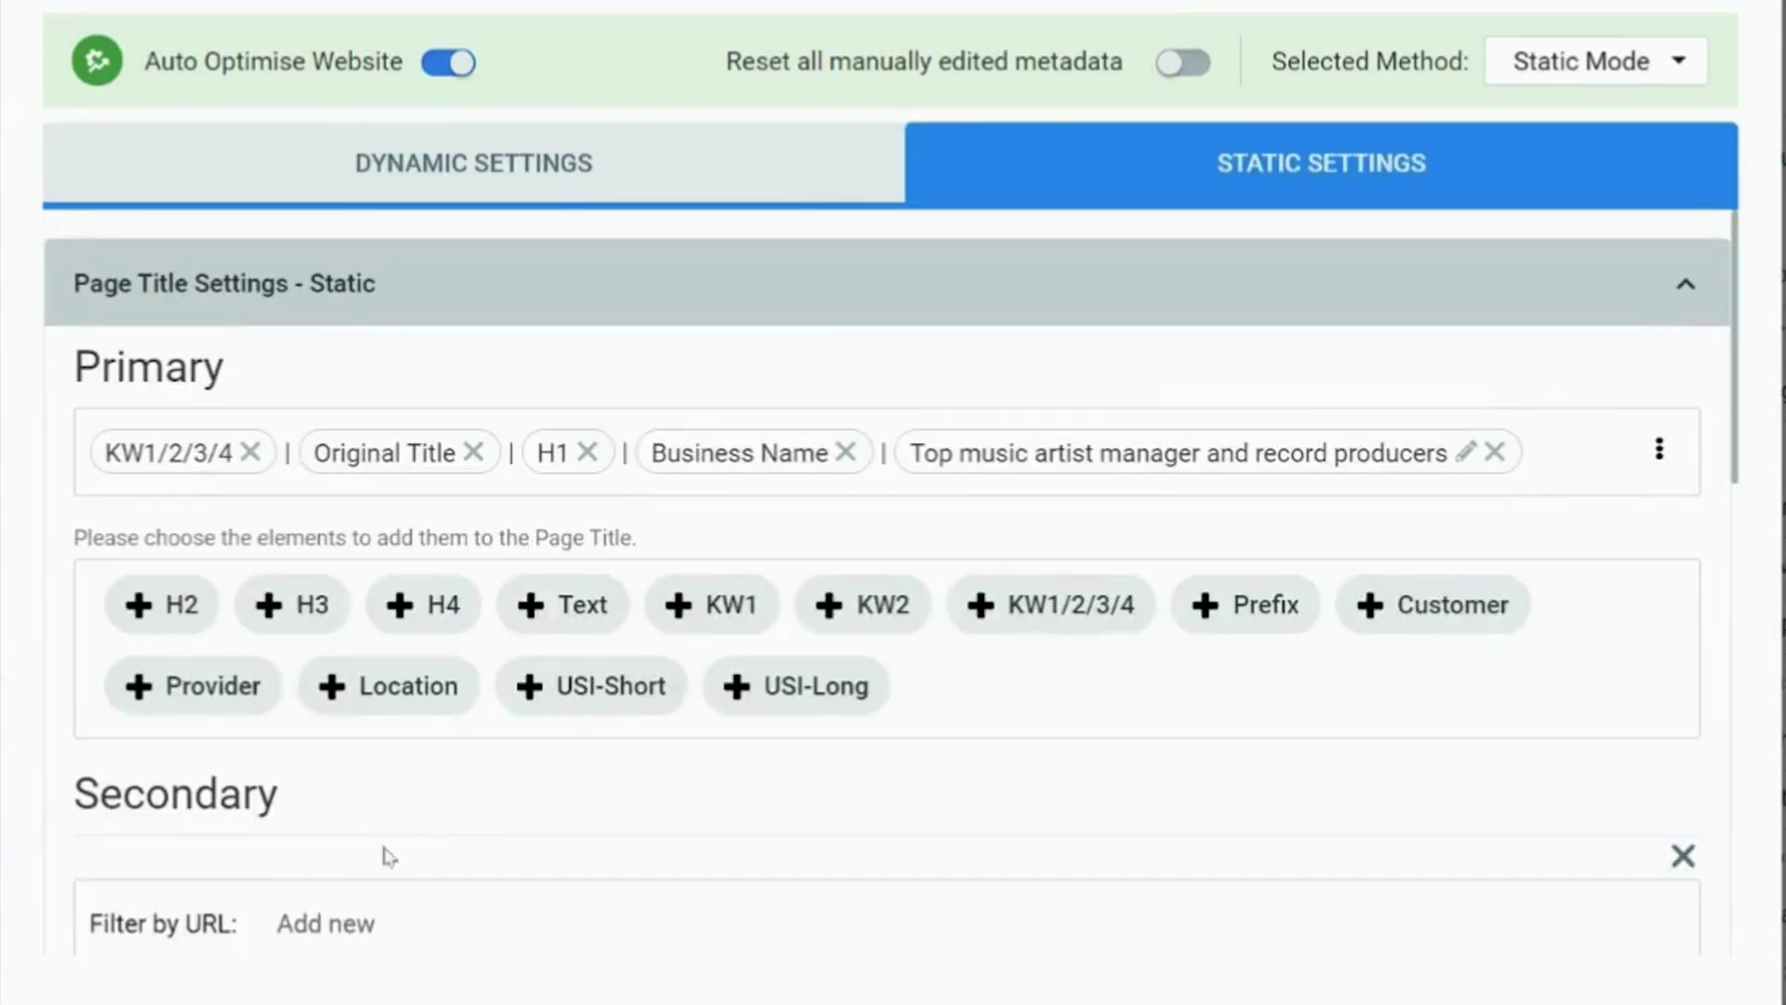
scroll(384, 838, down, 2)
click(326, 683)
text(blog)
key(Return)
scroll(571, 845, down, 1)
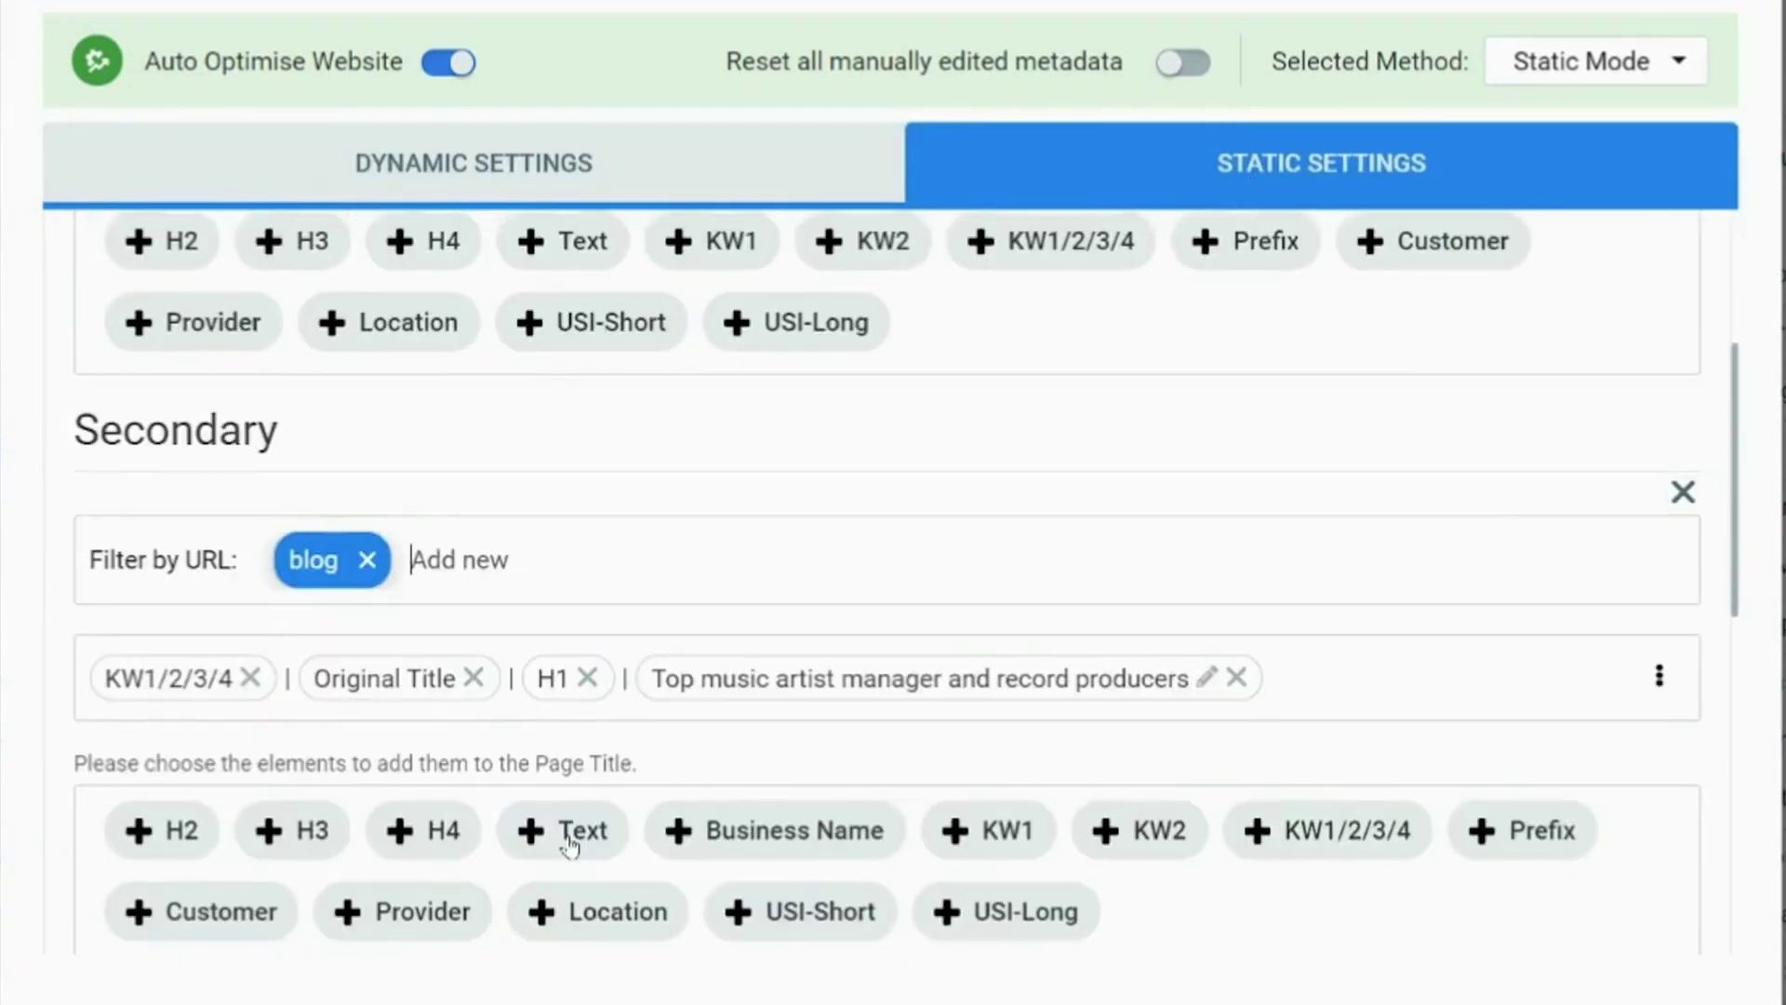
click(426, 852)
drag(1319, 677, 662, 690)
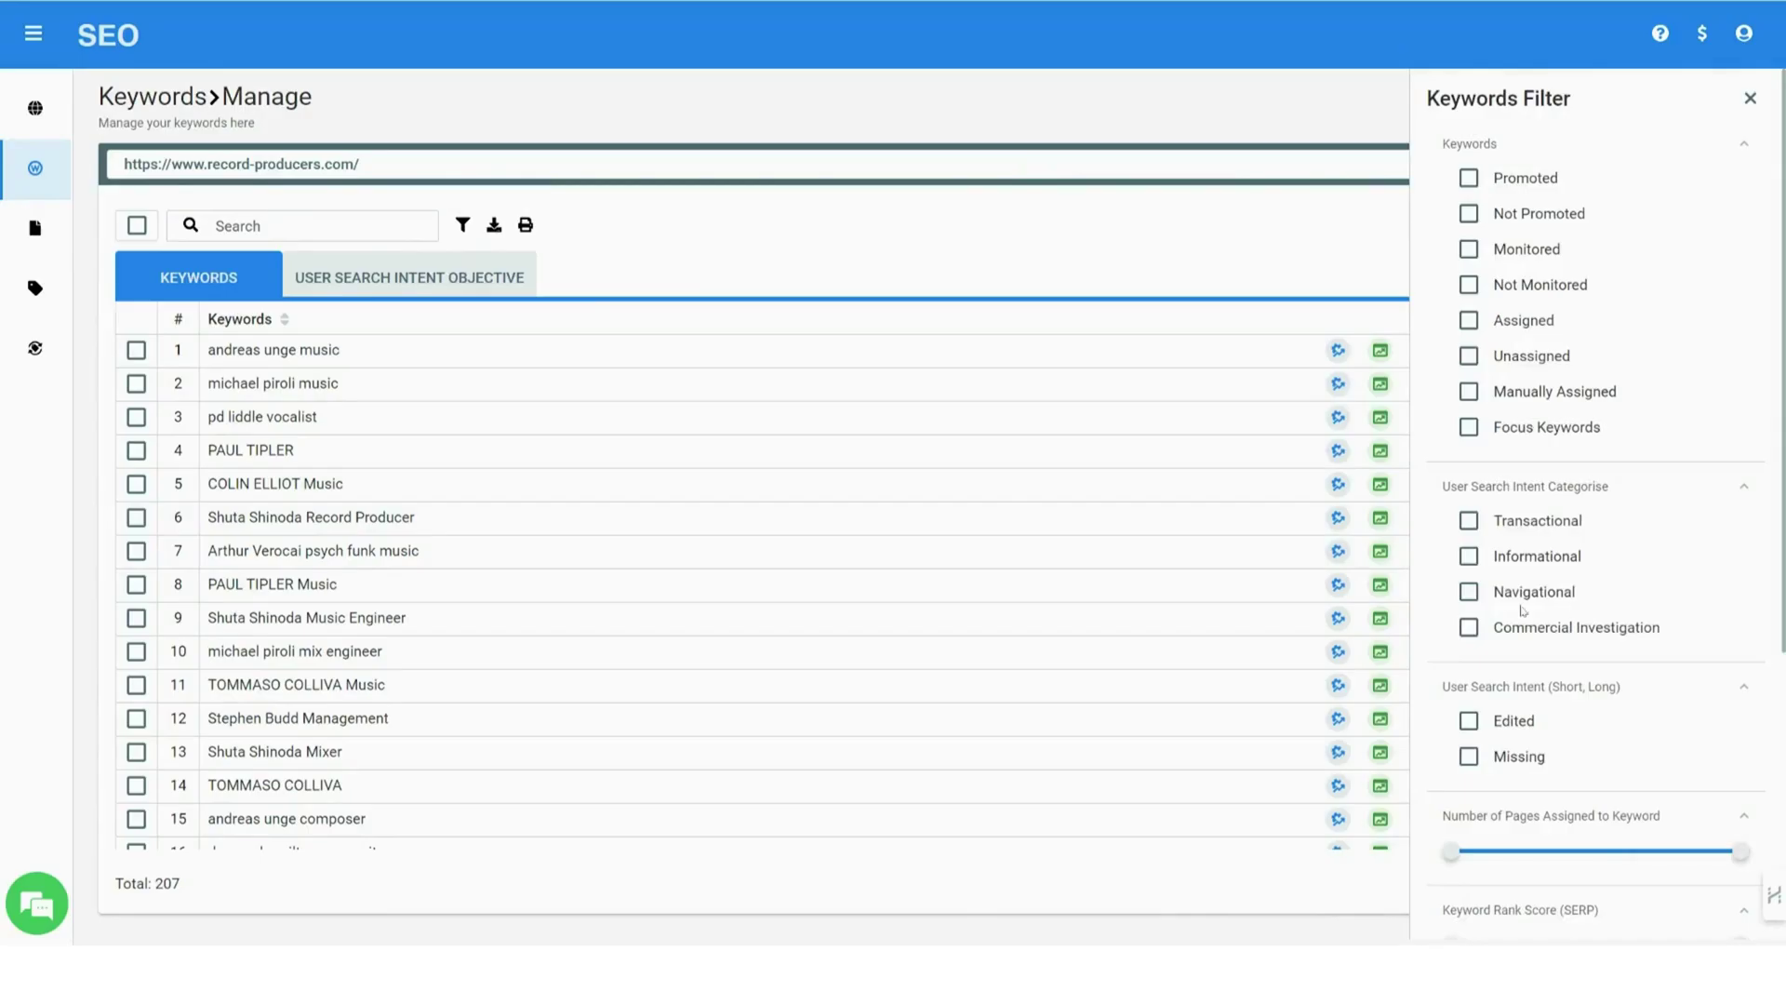
scroll(1480, 641, down, 2)
scroll(1494, 684, down, 1)
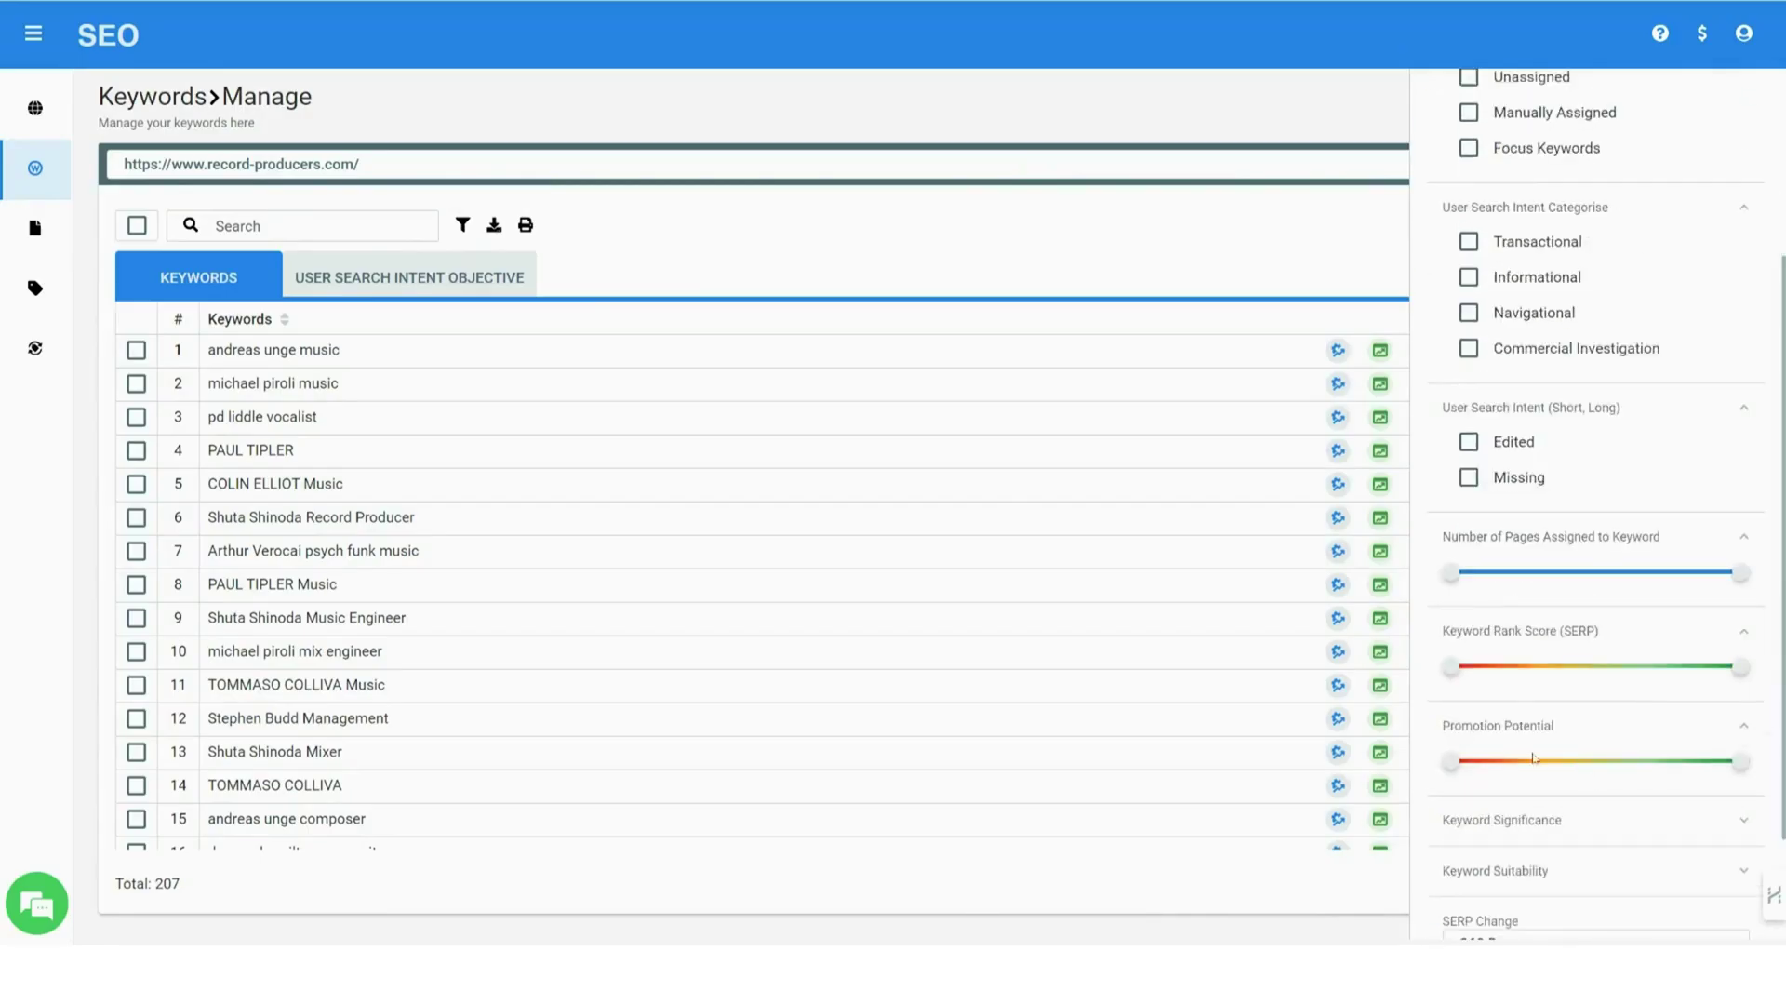
scroll(1503, 722, down, 2)
Step: Filter keywords to SERP change -30, select the remaining keywords, and view the SERP graph
click(1521, 796)
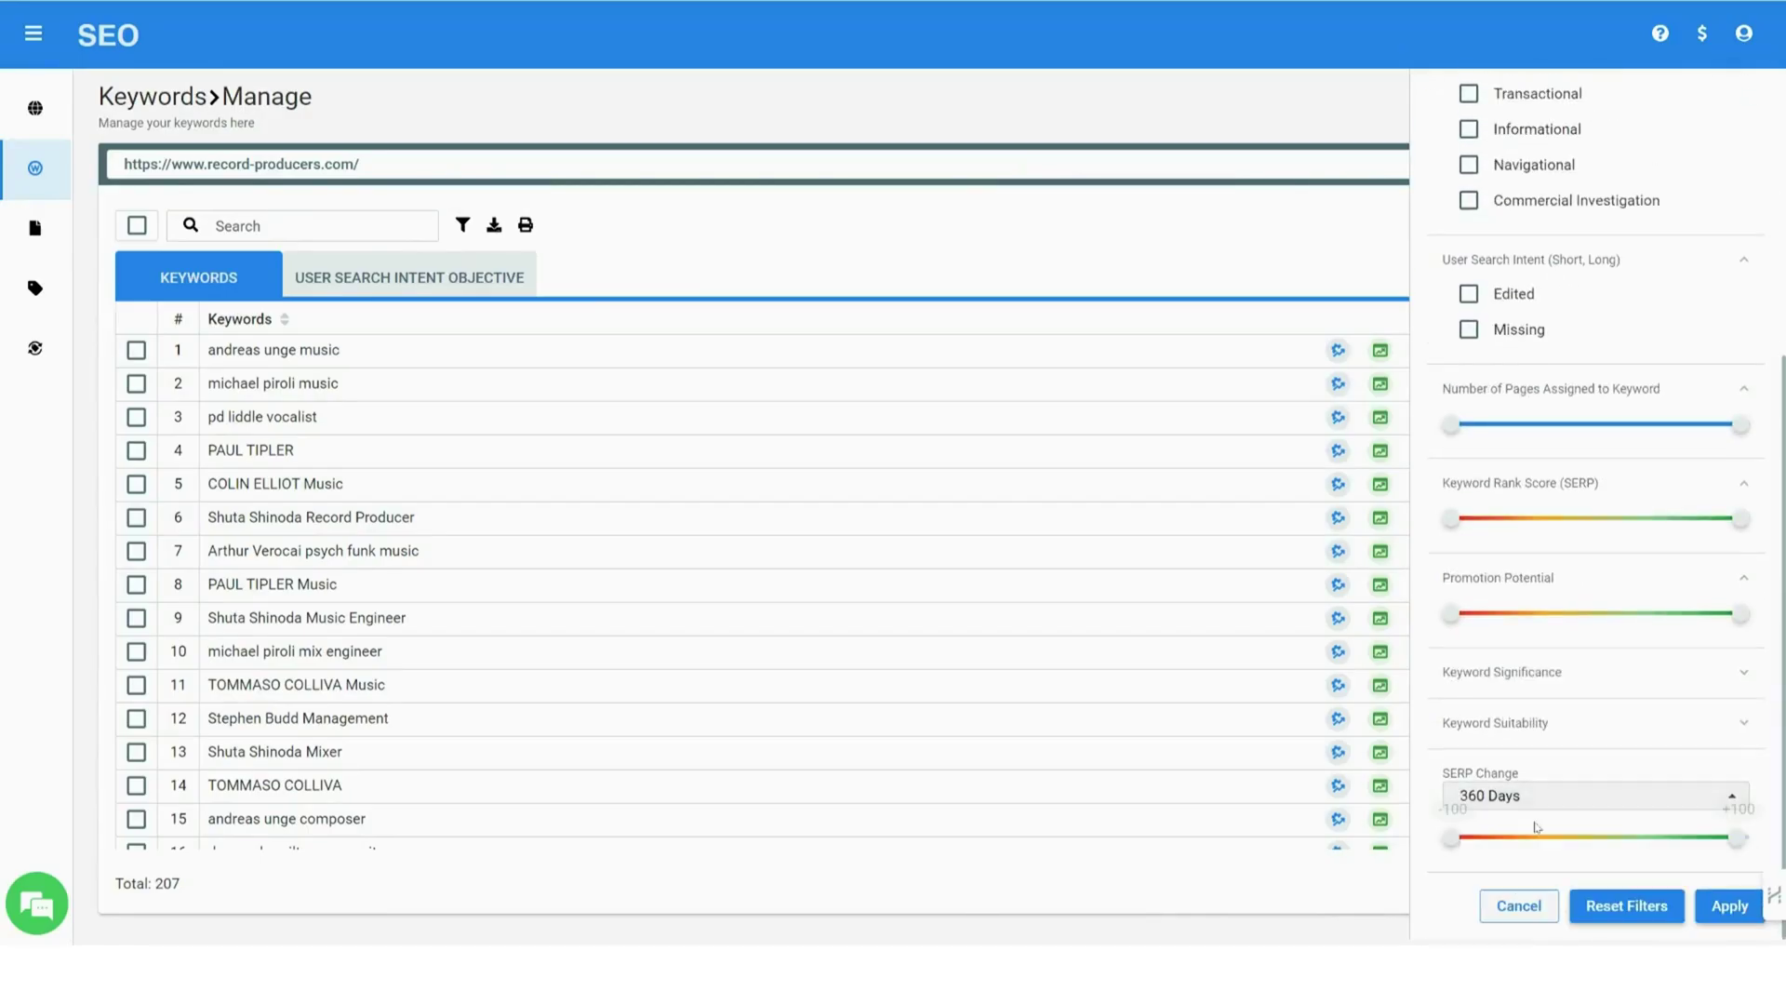
drag(1459, 843, 1553, 844)
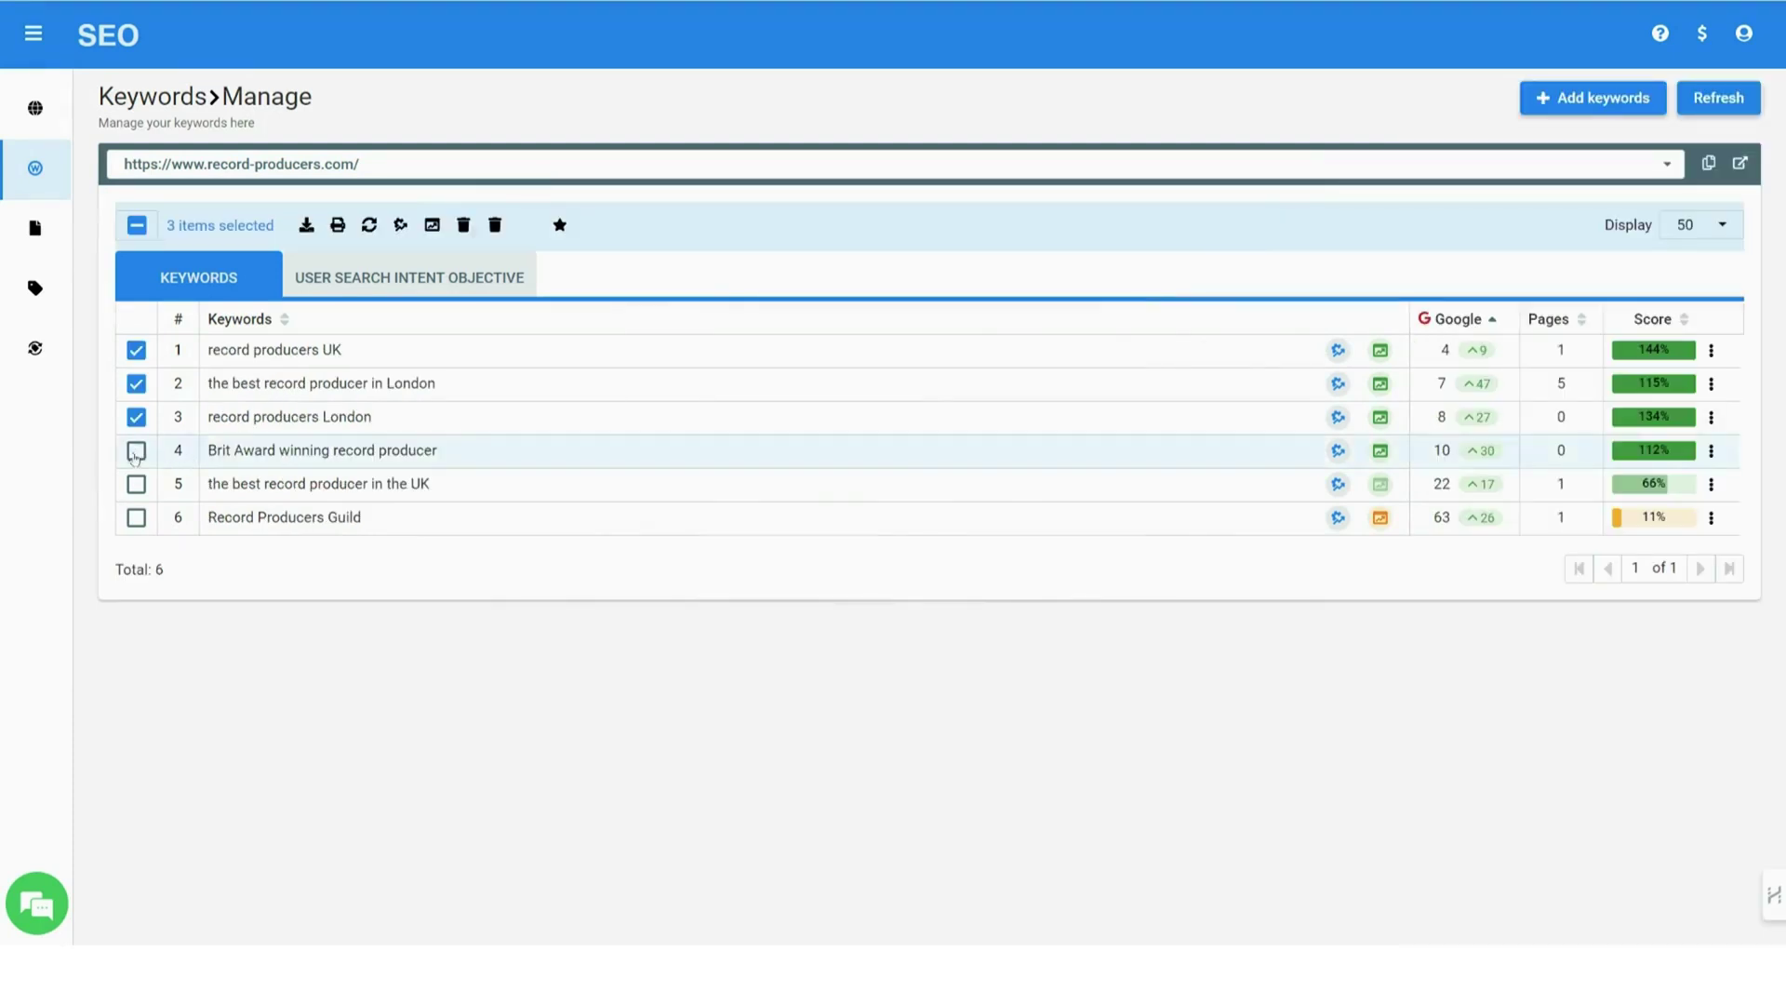
click(136, 450)
click(136, 483)
click(136, 516)
click(433, 225)
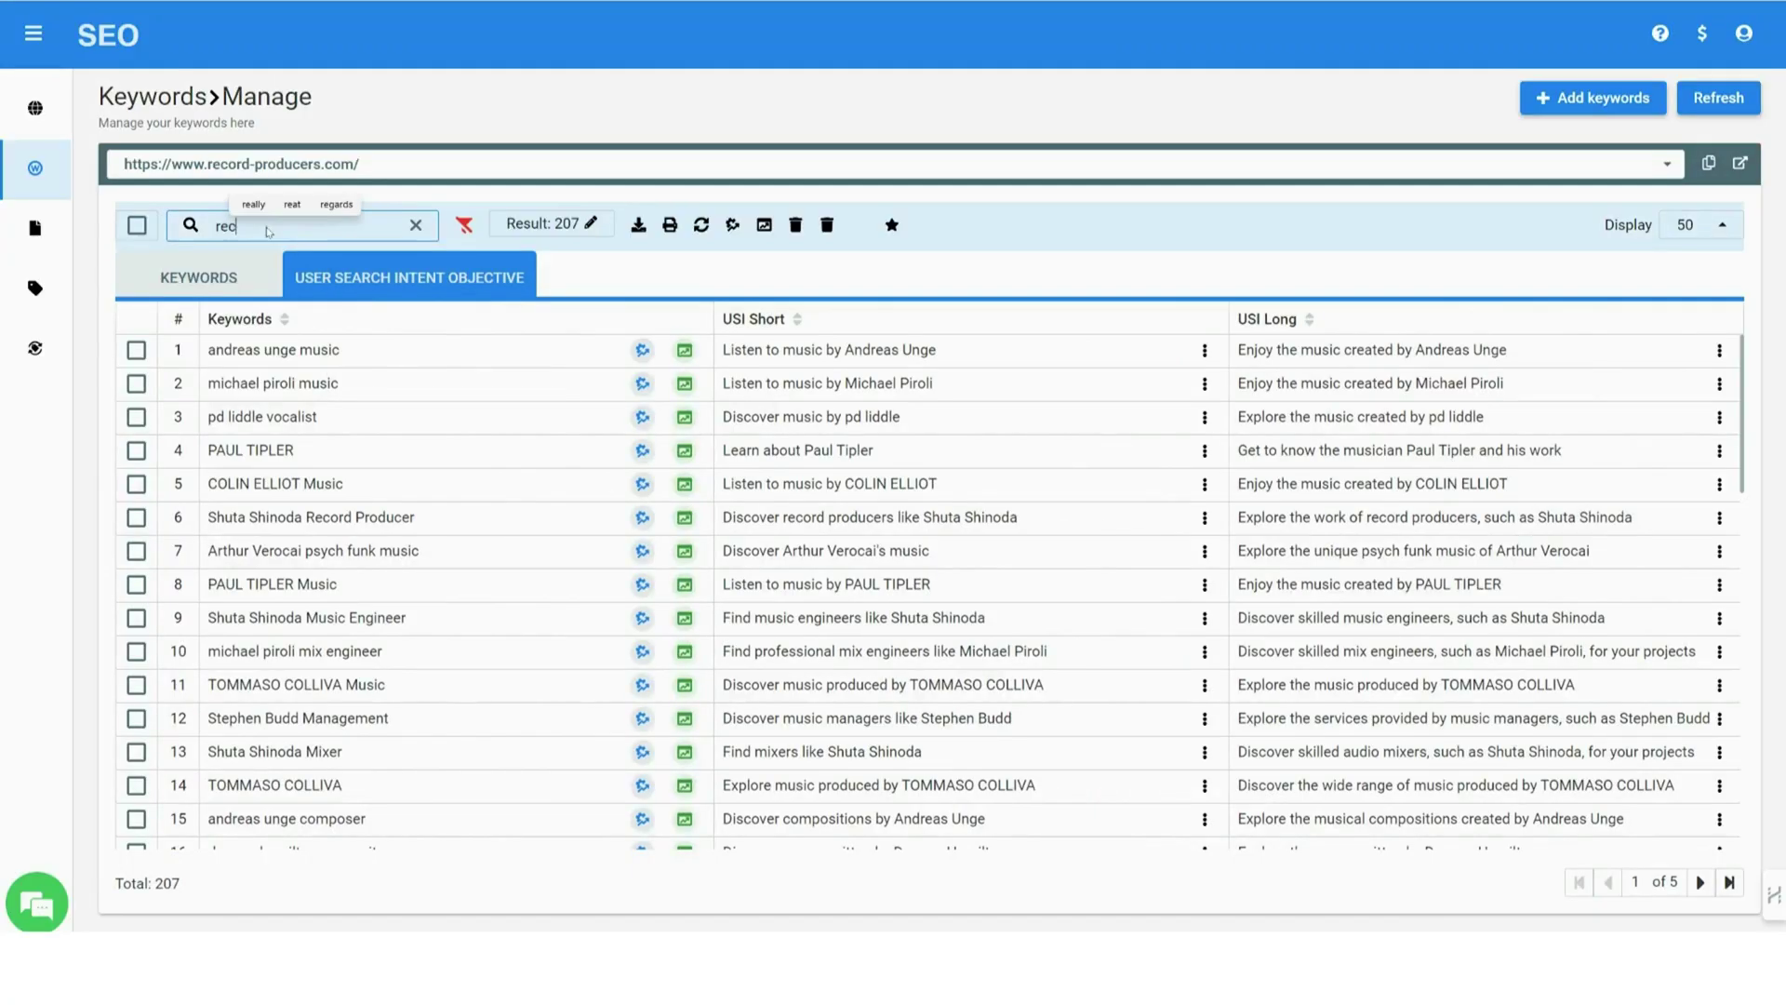
text(ers)
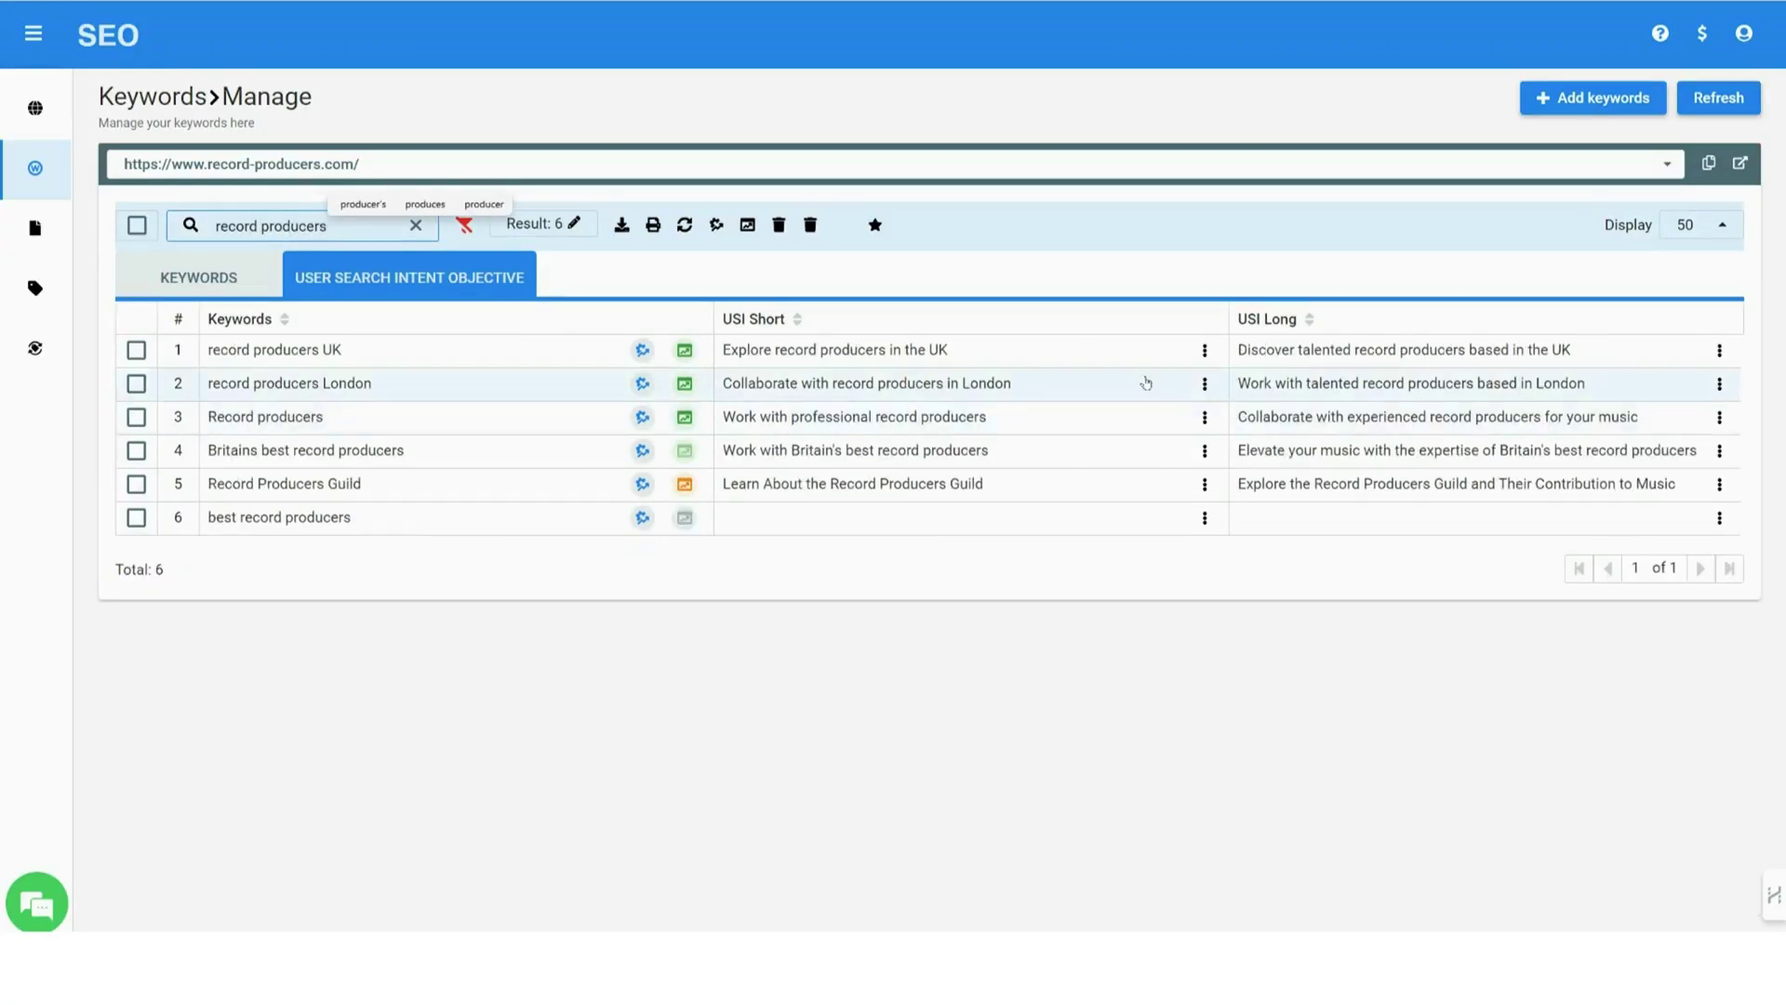